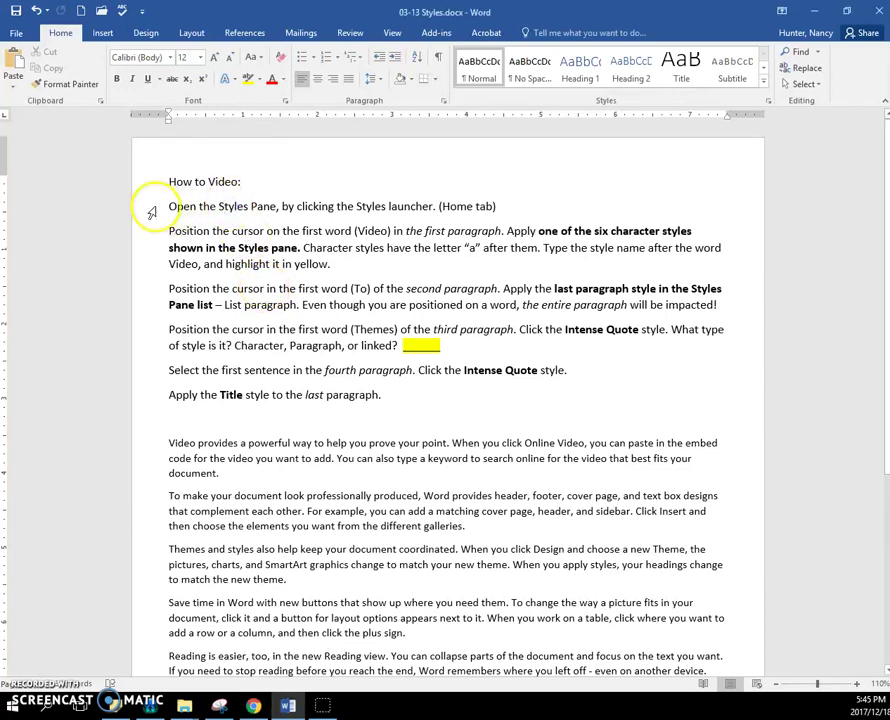
Open the Styles pane and move it beside the instructions, slightly overlapping the page edge
left_click(152, 211)
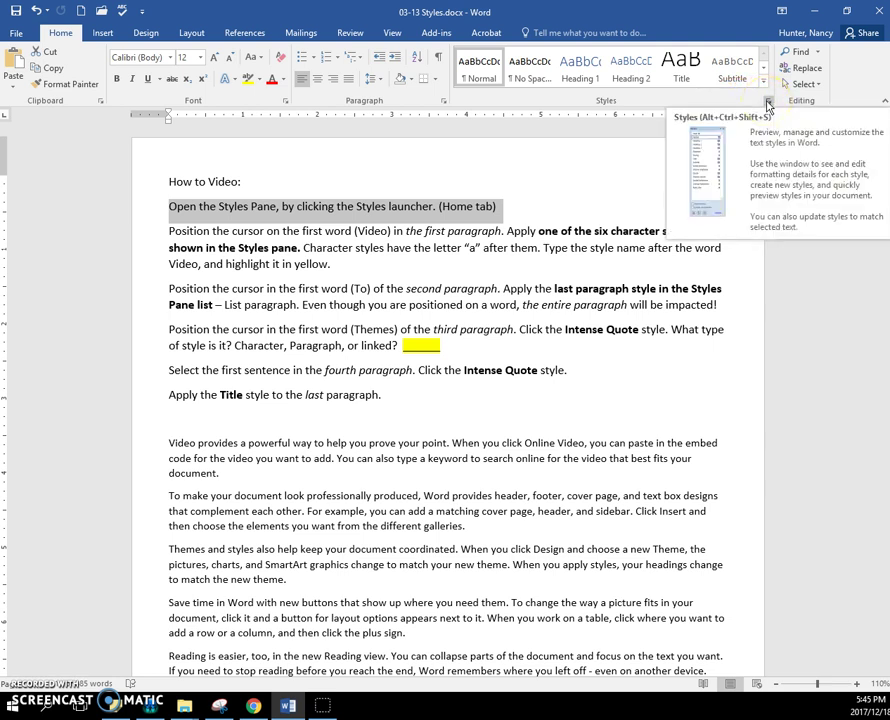
left_click(768, 104)
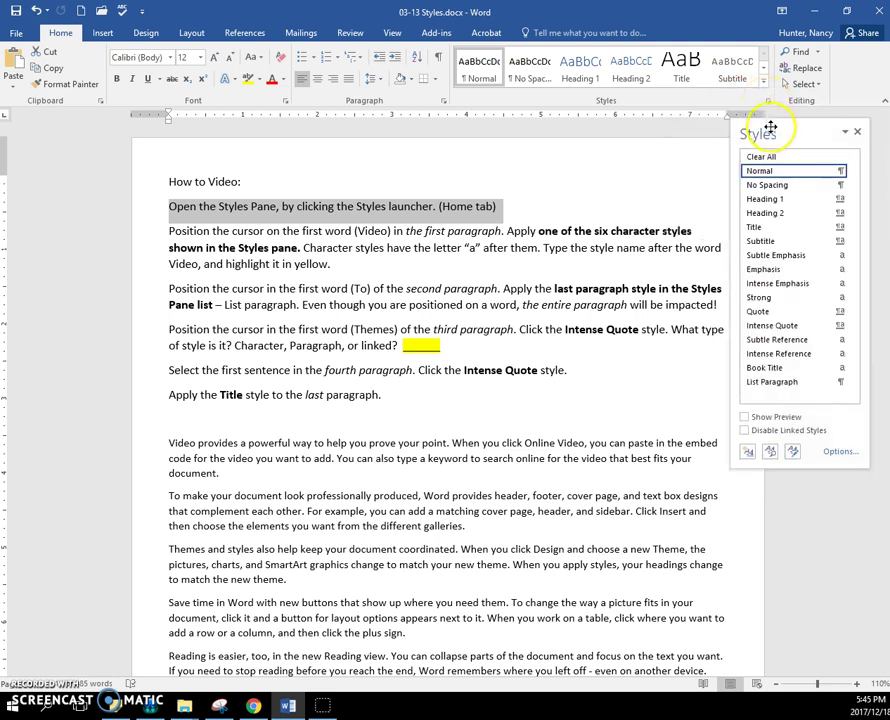
mouse_move(773, 130)
left_mouse_down()
mouse_move(751, 152)
mouse_move(676, 174)
mouse_move(757, 141)
left_mouse_up()
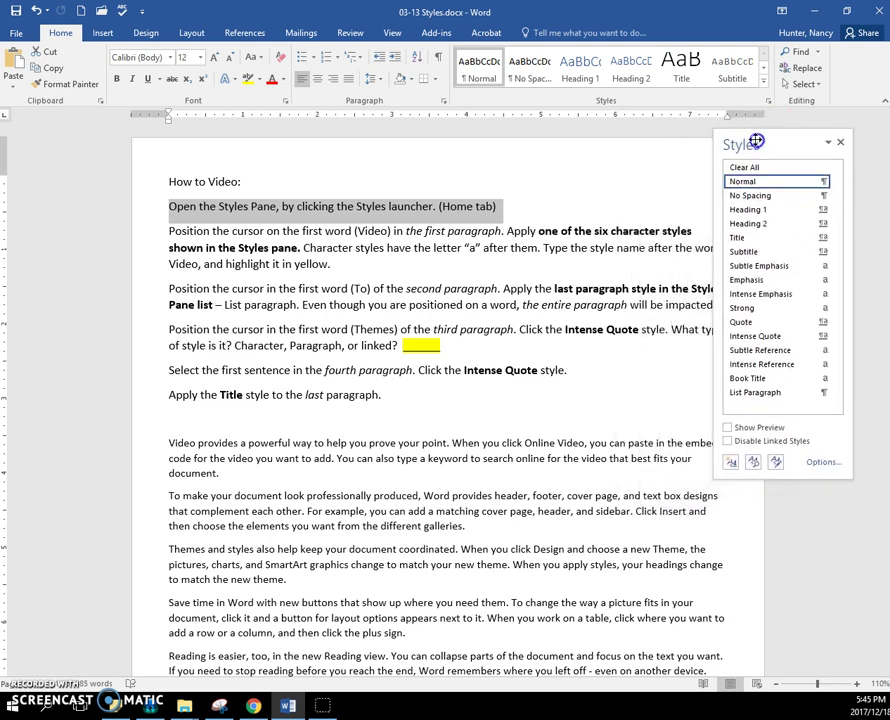
left_click(256, 236)
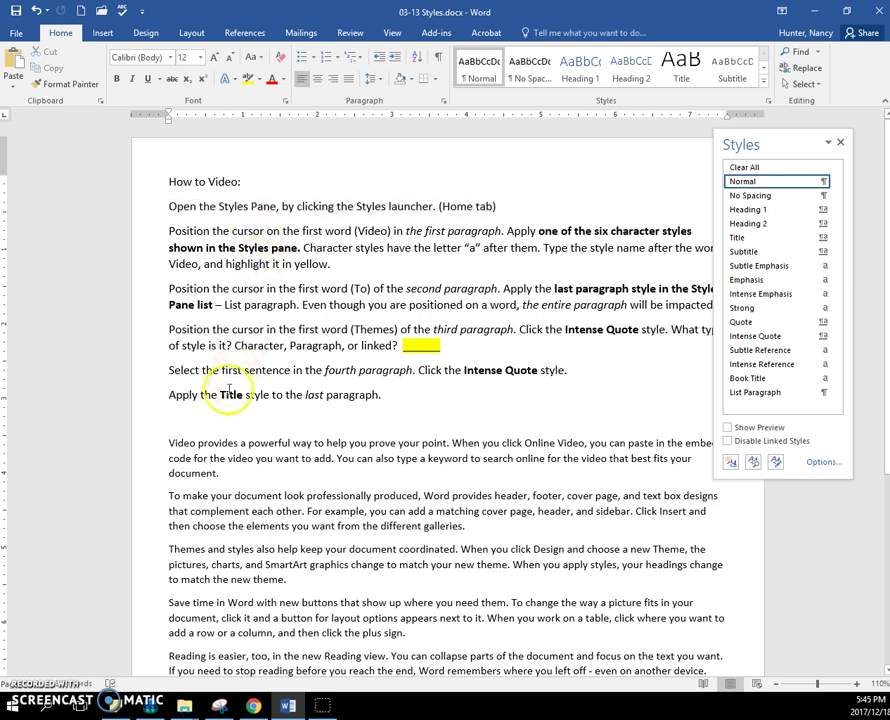
Apply the Intense Emphasis character style to the word "Video" that begins the first body paragraph
left_click(182, 445)
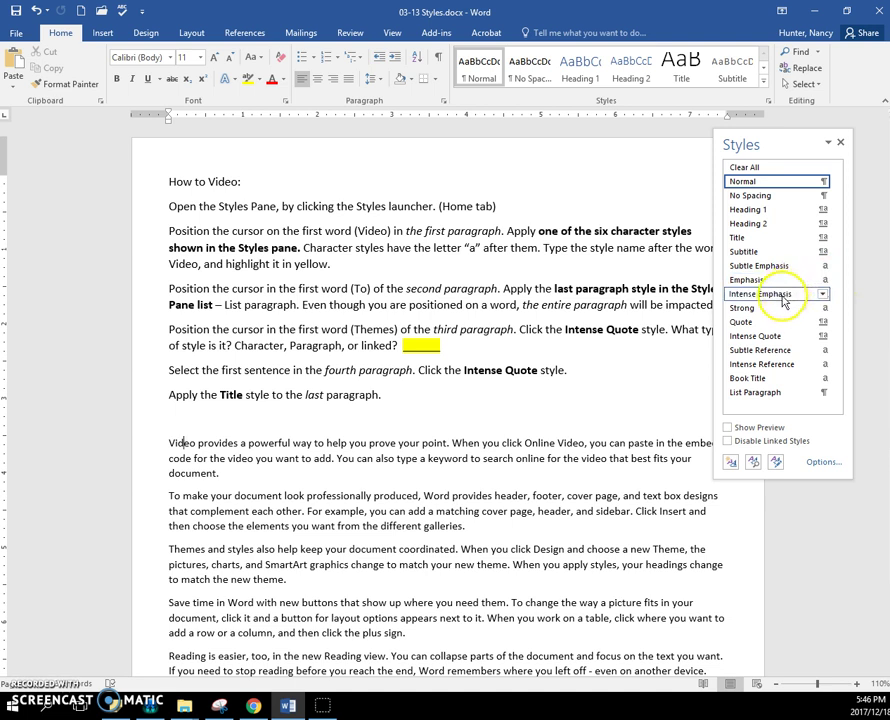
mouse_move(771, 298)
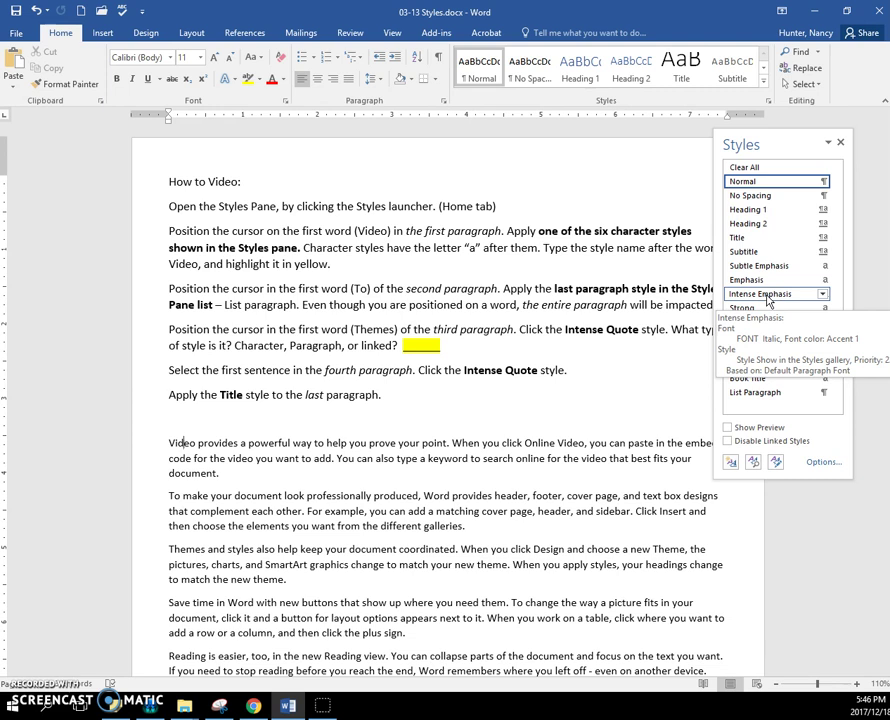
left_click(767, 301)
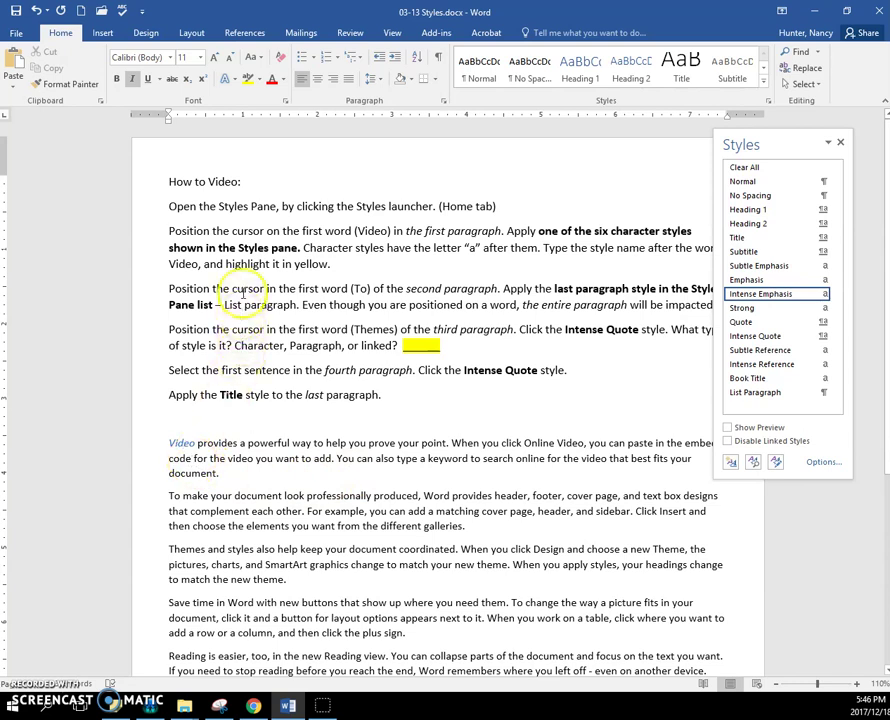
left_click(434, 250)
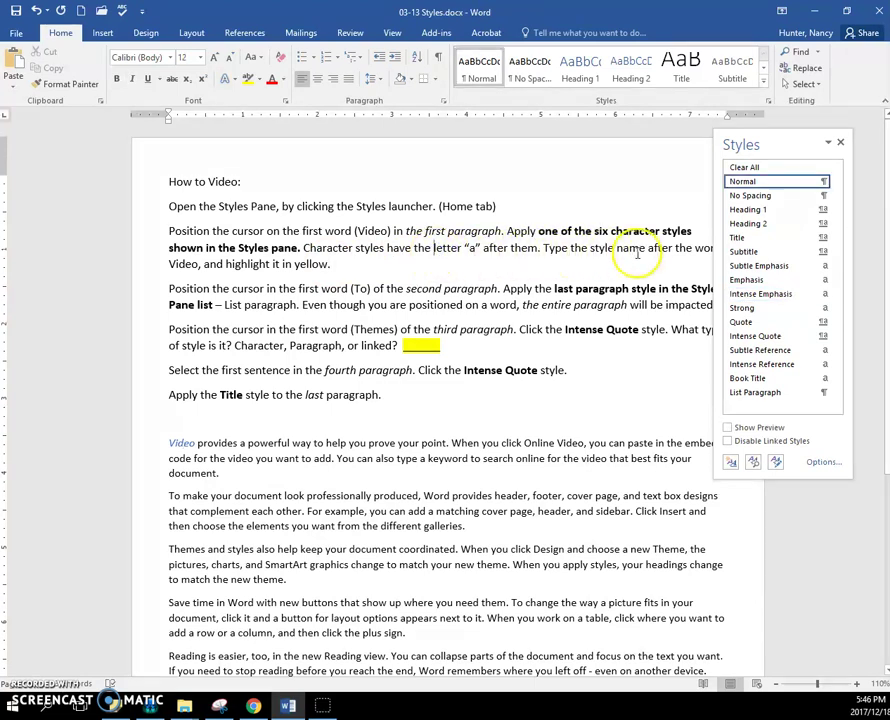
Insert the text "Intense Reference" after the word "Video" in the first body paragraph
left_click(185, 442)
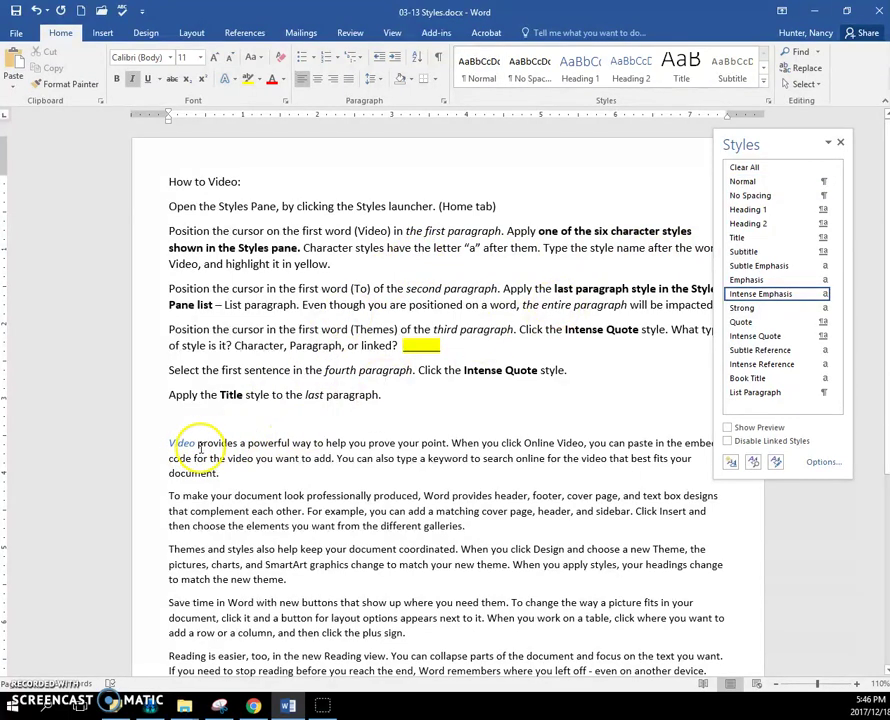
left_click(226, 456)
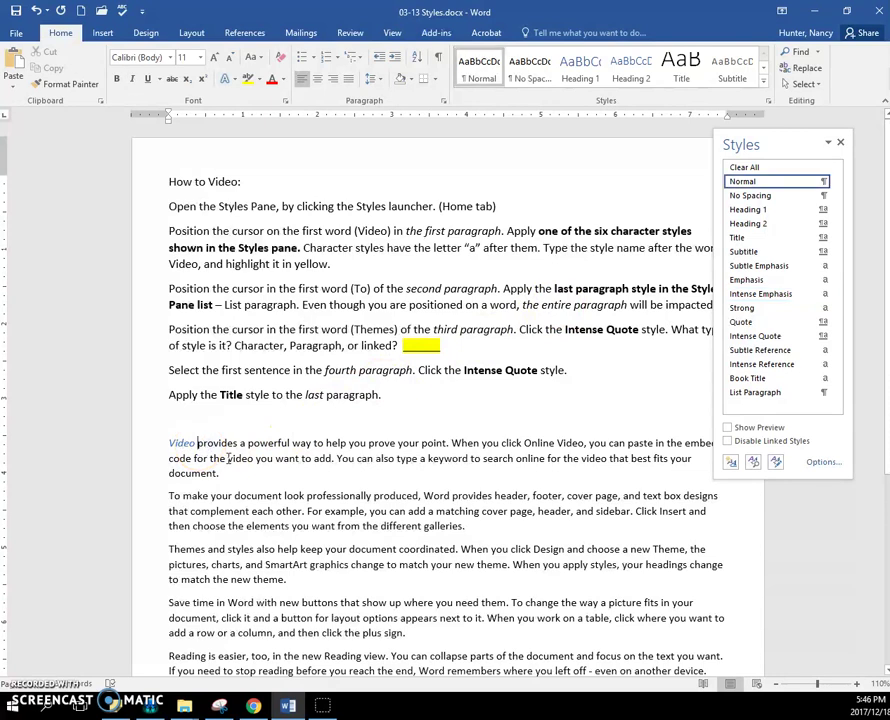
type("Intense ")
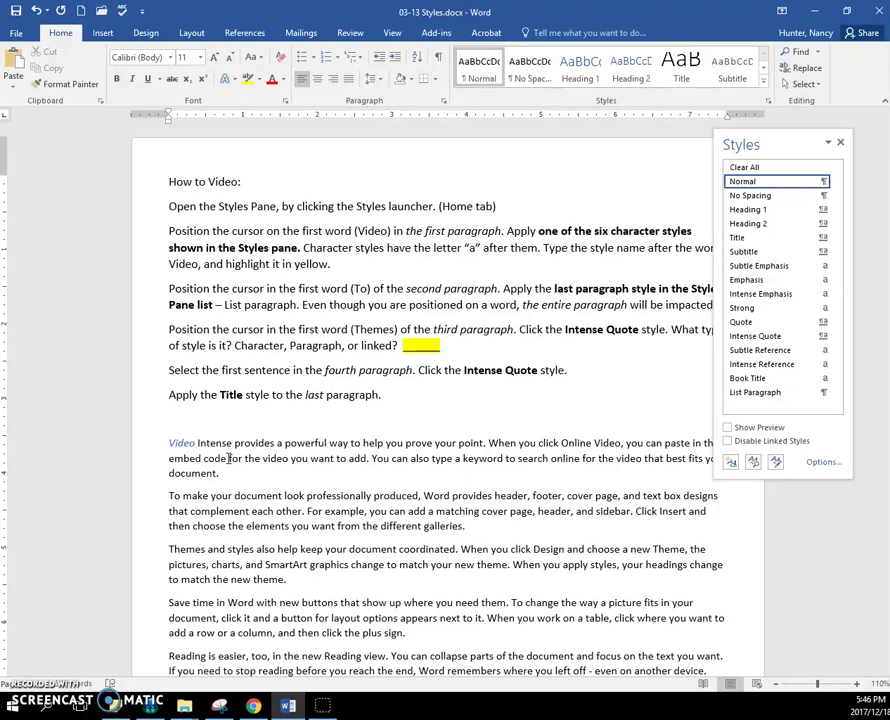
type("R")
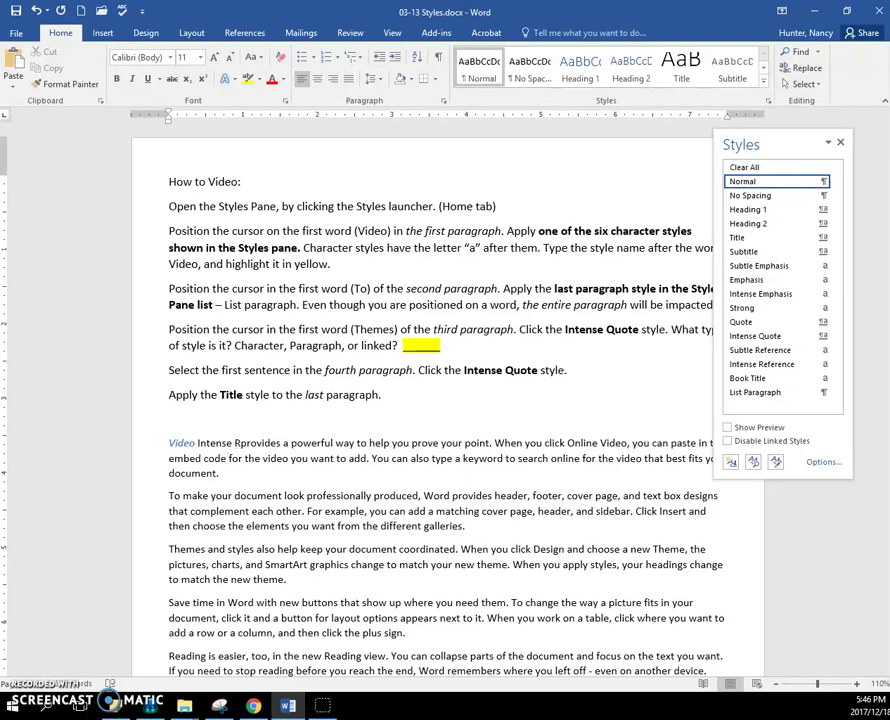
type("eference")
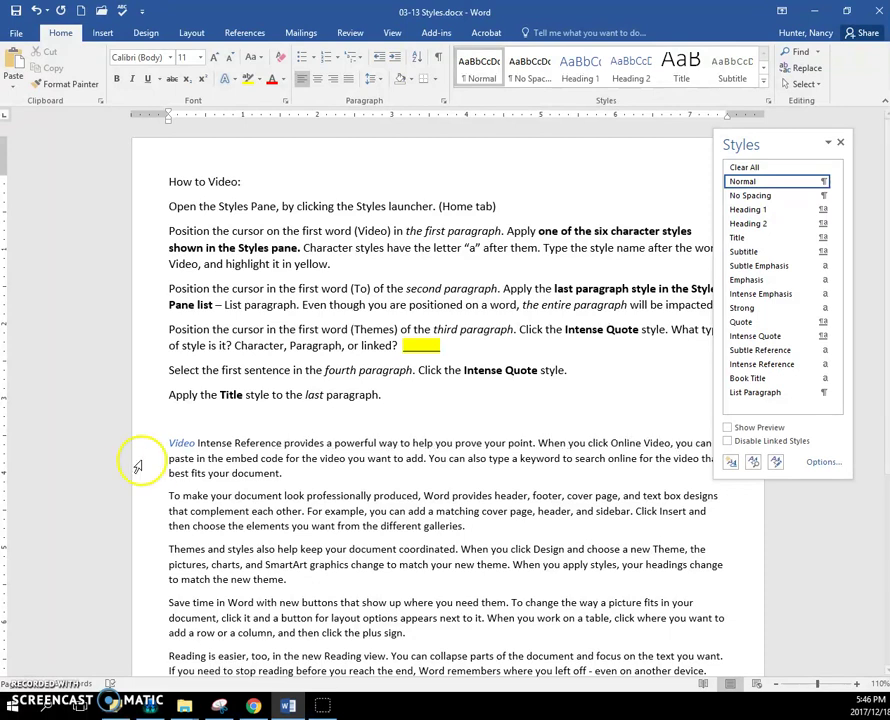
Check the style of "Video" and replace the inserted word "Reference" with "Emphasis"
left_click(182, 443)
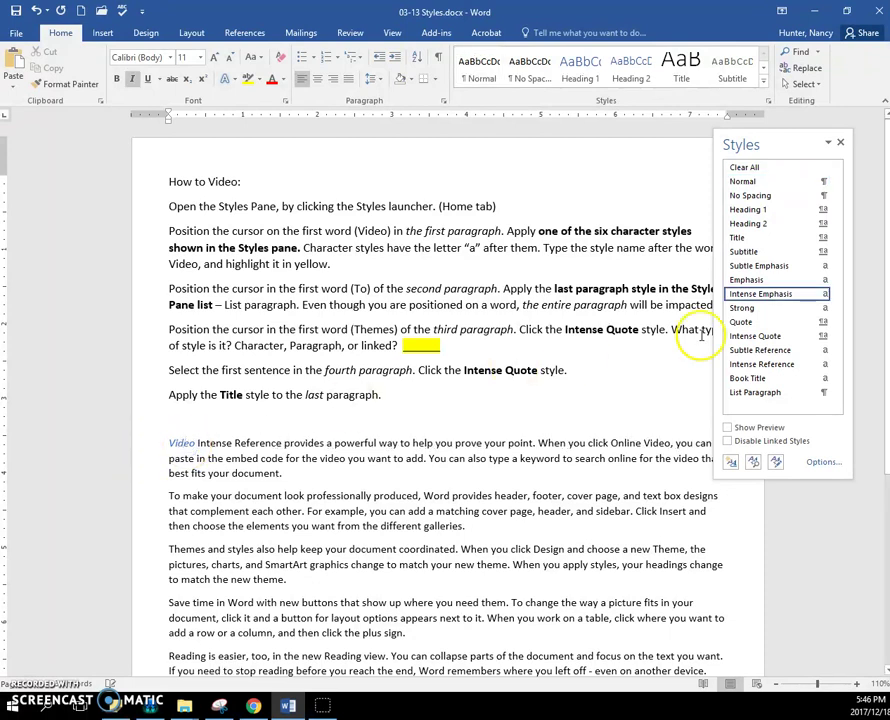
mouse_move(770, 300)
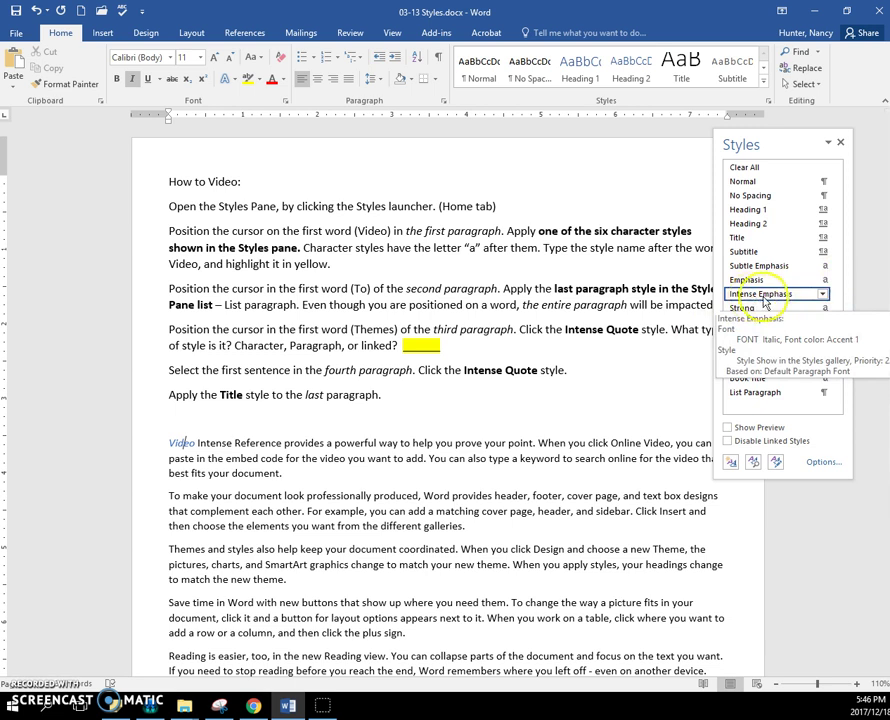
double_click(265, 445)
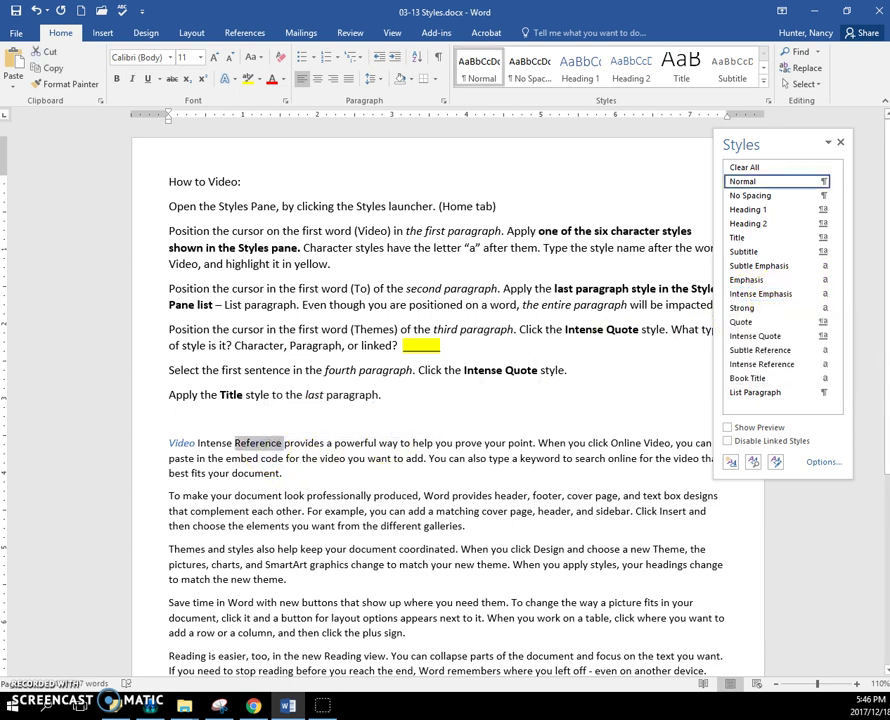
type("Emphas")
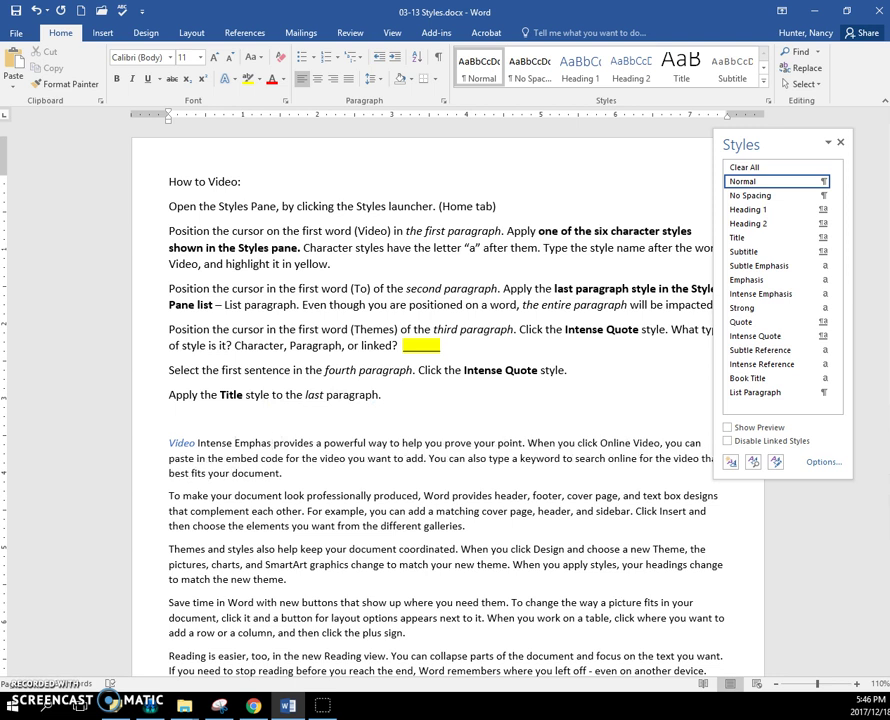
type("is")
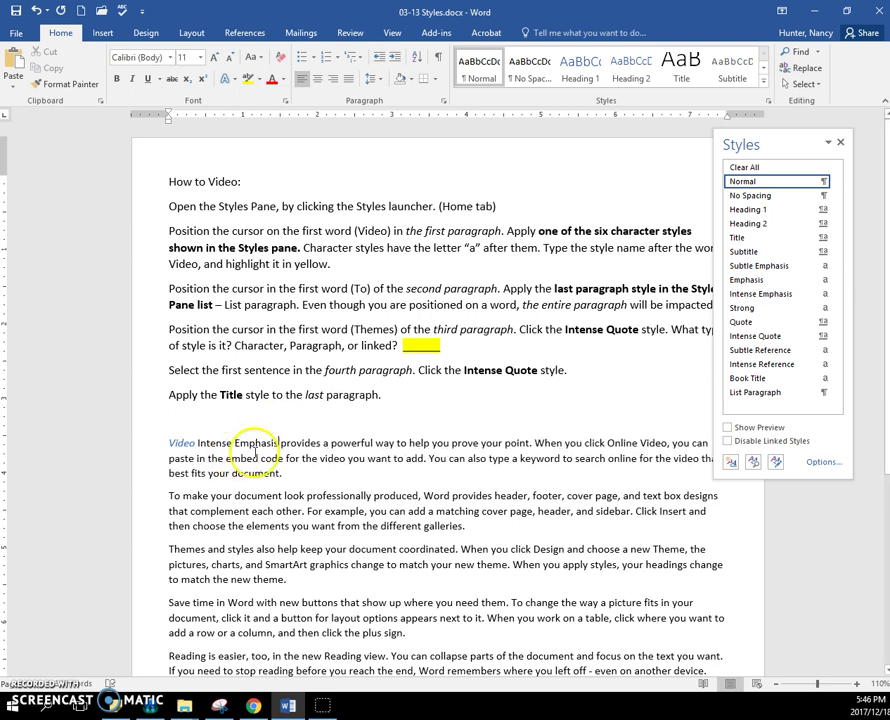
Color the inserted text "Intense Emphasis" red and highlight it in yellow
left_click_drag(278, 444, 198, 443)
left_click(285, 424)
left_click(272, 462)
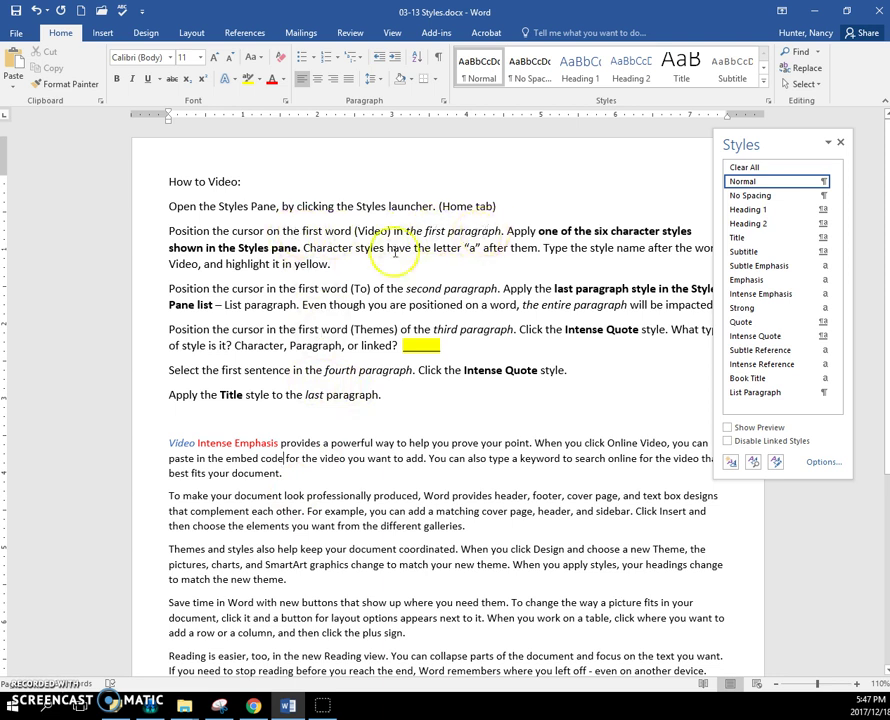
left_click(196, 444)
left_click_drag(196, 444, 279, 443)
left_click(315, 421)
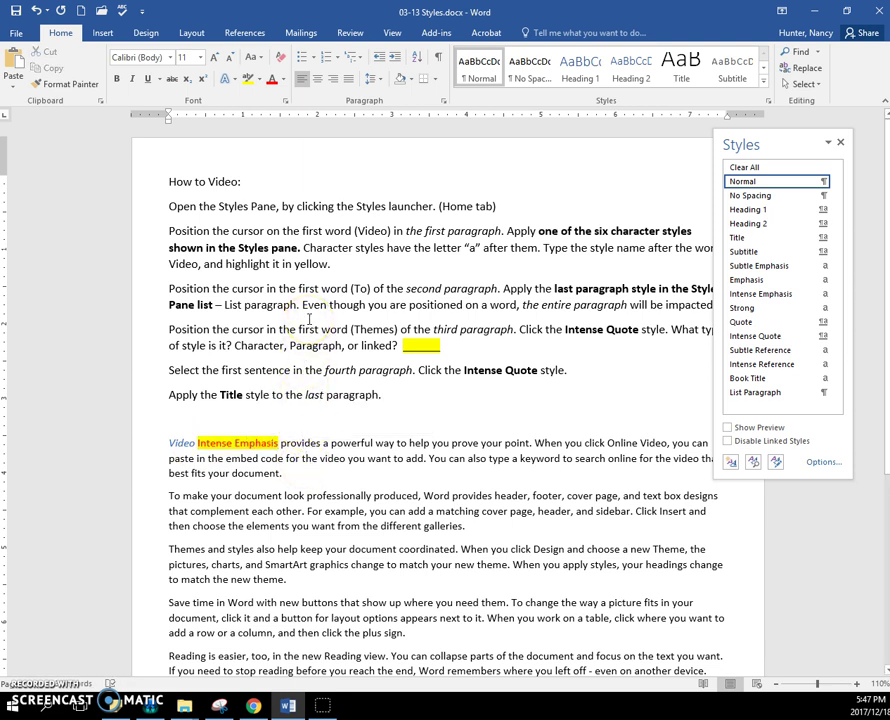
Apply the List Paragraph style to the second body paragraph, beginning "To make your document look professionally produced"
left_click(172, 496)
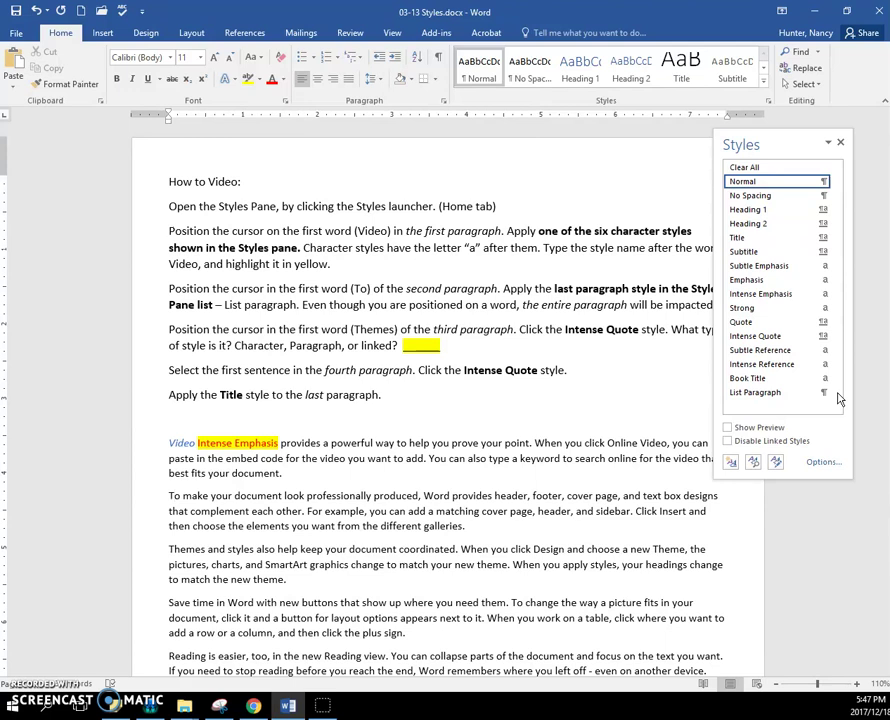
left_click(778, 394)
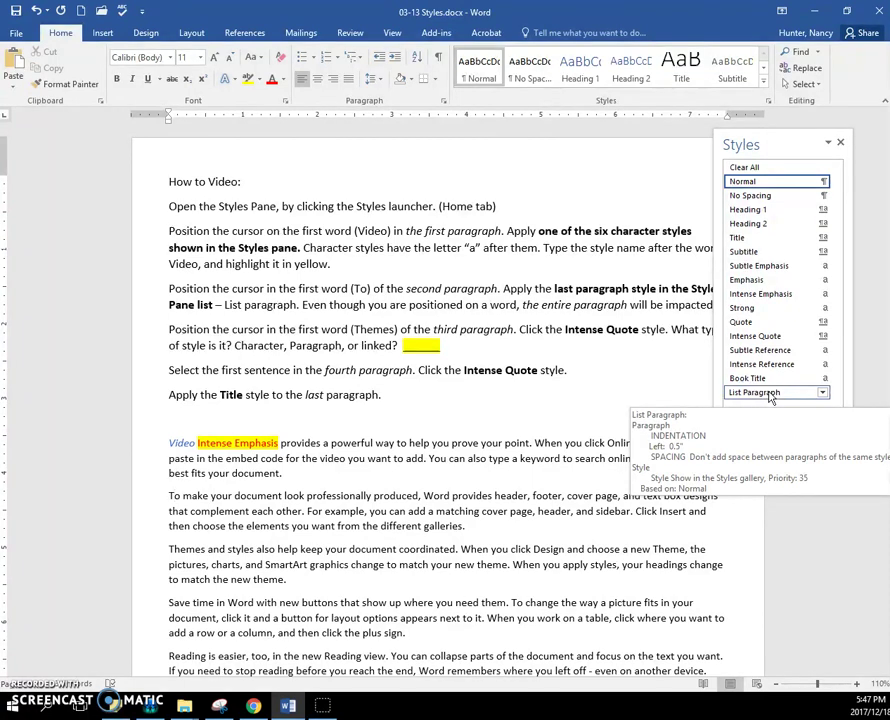
left_click(770, 393)
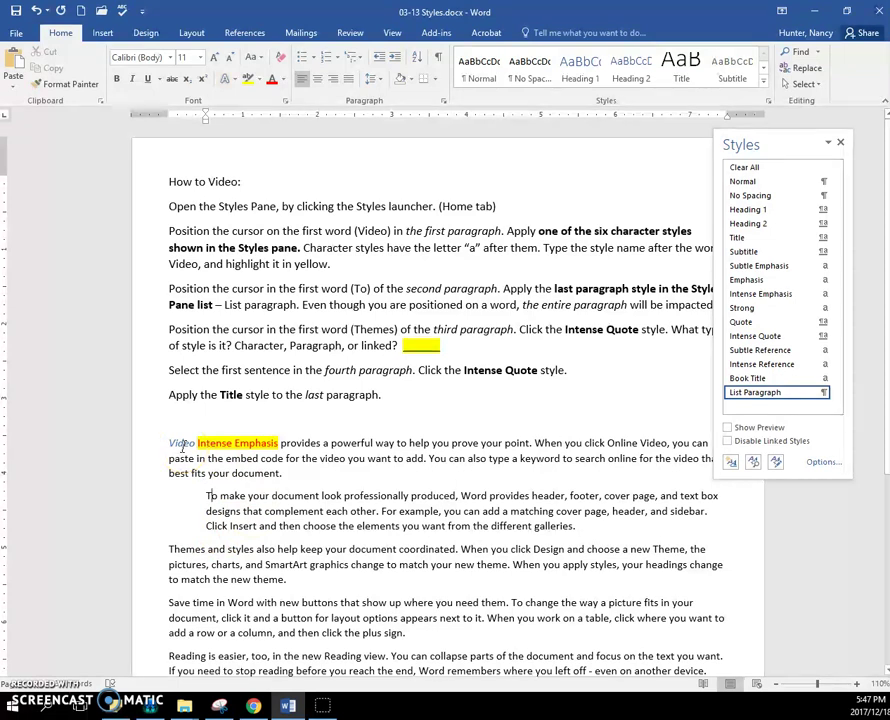
left_click(297, 497)
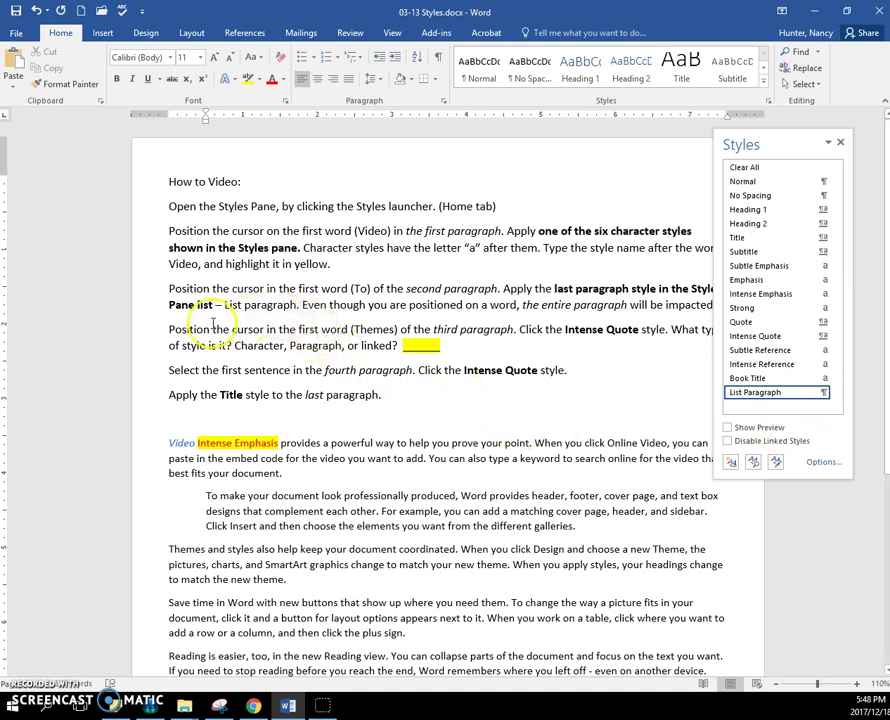
Apply the Intense Quote style to the whole third body paragraph, beginning "Themes and styles"
left_click_drag(214, 325, 345, 333)
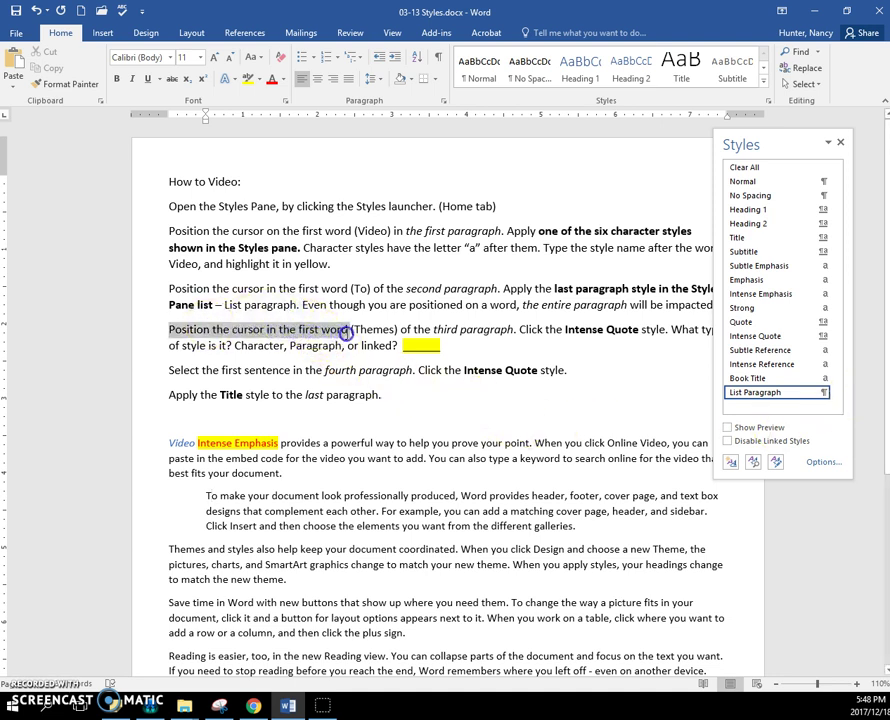
left_click(185, 549)
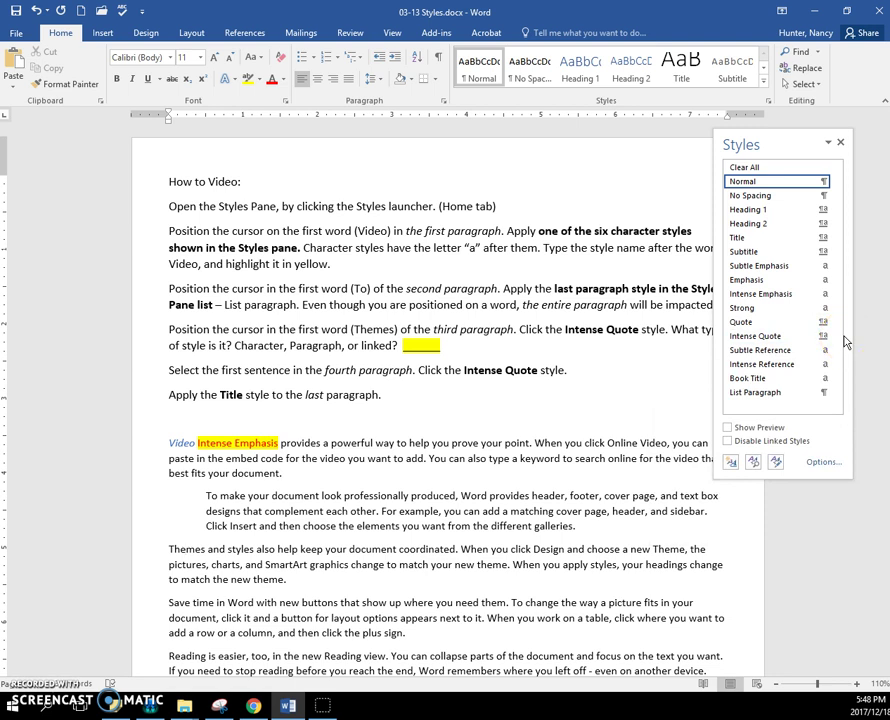
mouse_move(768, 340)
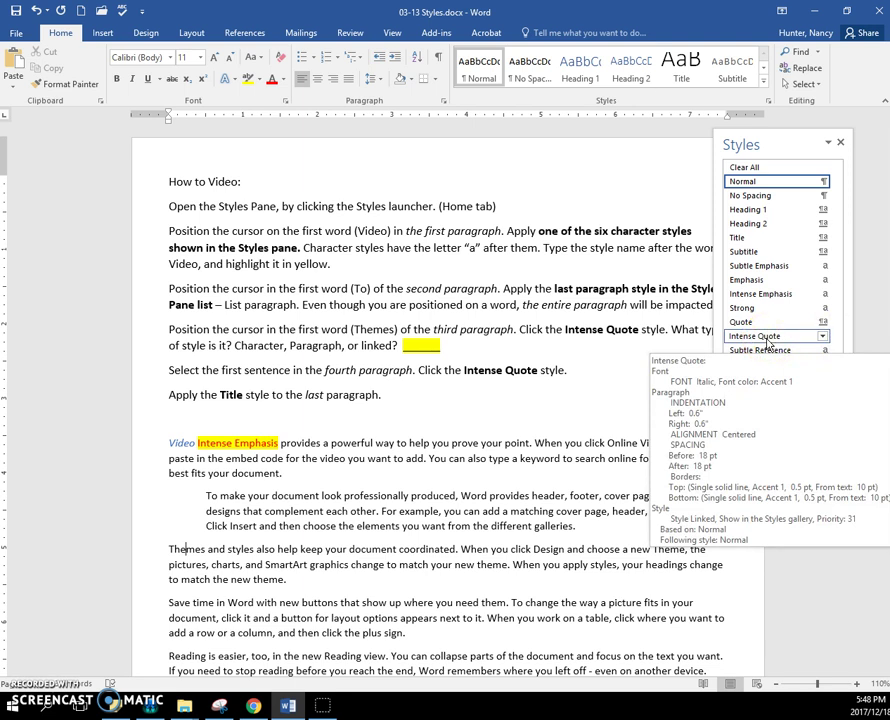
left_click(742, 337)
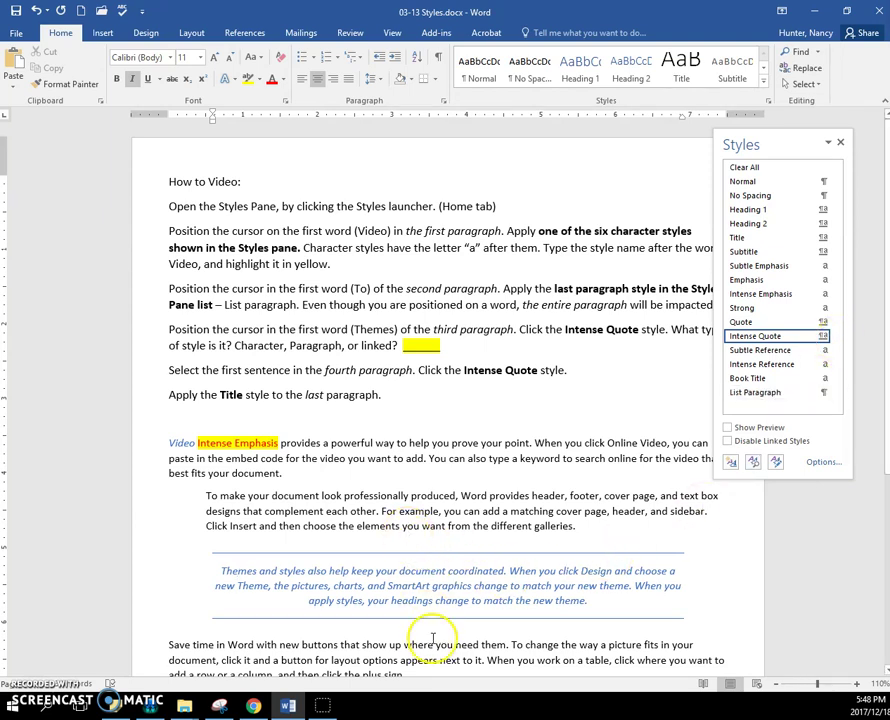
Apply the Intense Quote style to only the word "show" in the fourth body paragraph
scroll(420, 600, "down", 3)
double_click(378, 540)
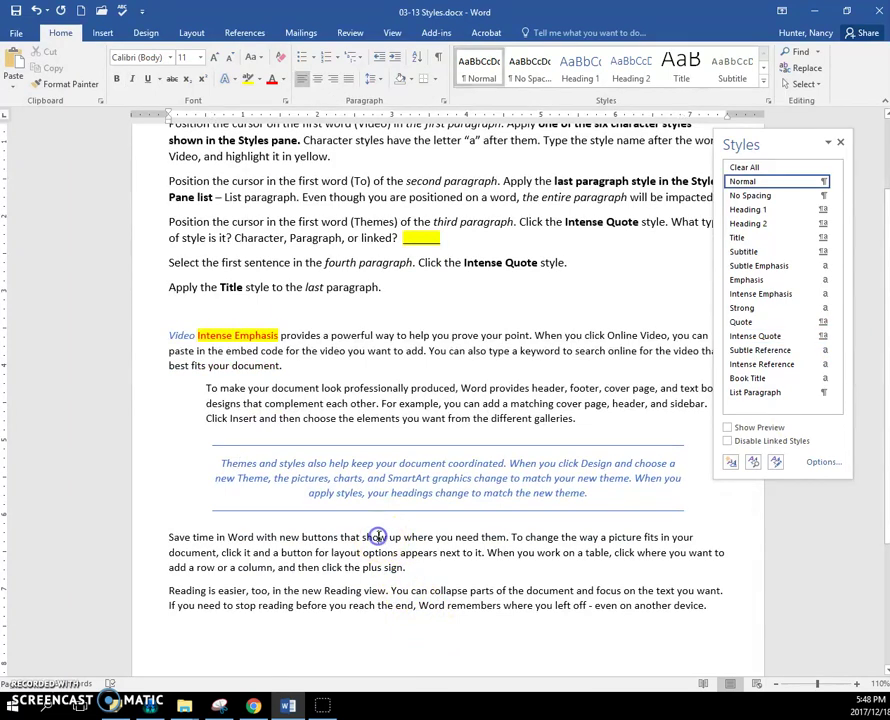
left_click(778, 341)
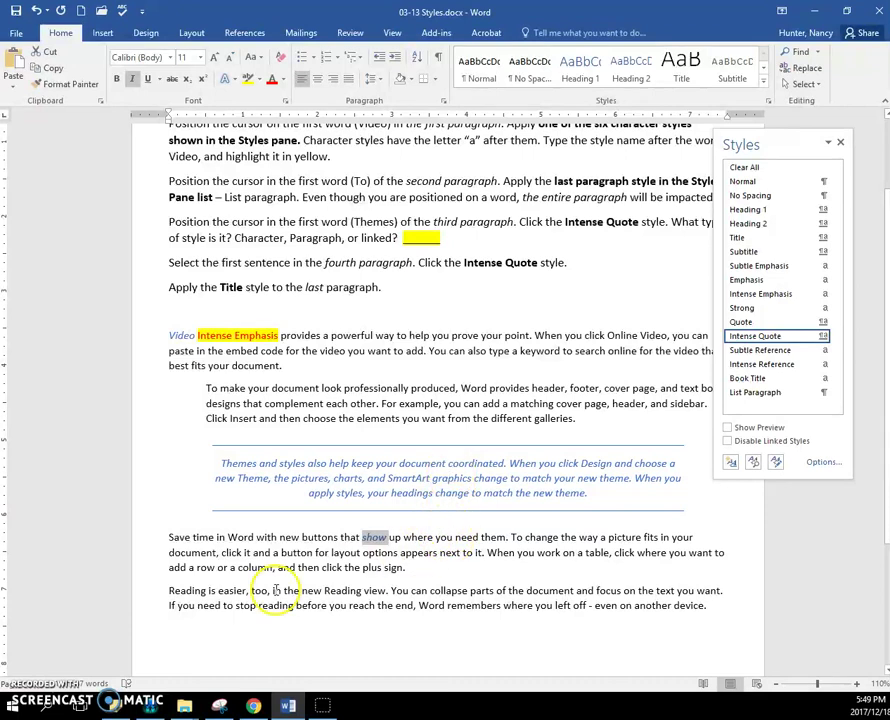
Apply the Title style to the last paragraph, beginning "Reading is easier", and review the formatted document
left_click(292, 287)
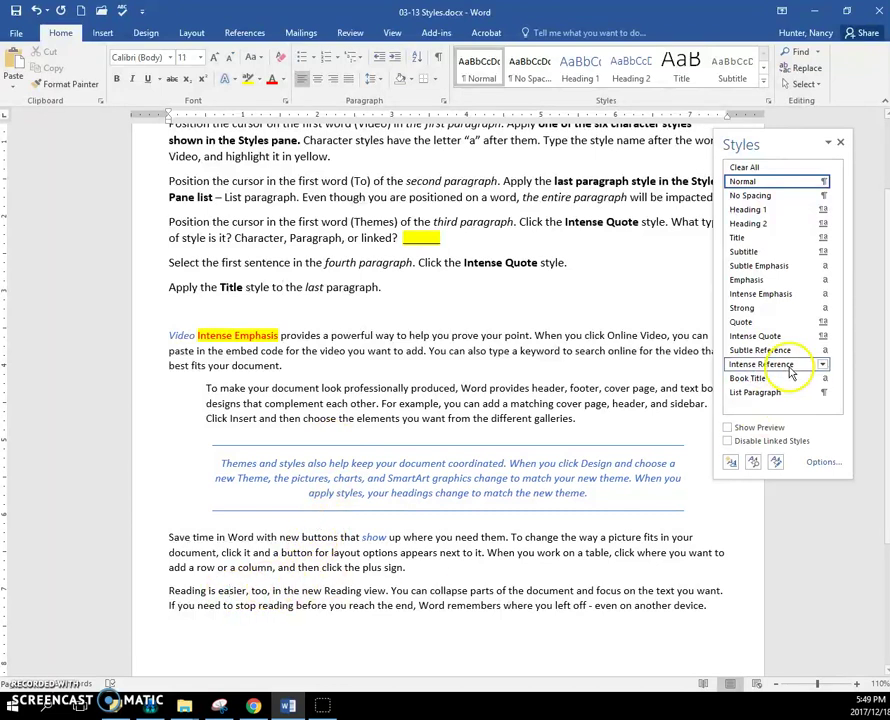
left_click(752, 242)
scroll(513, 568, "down", 2)
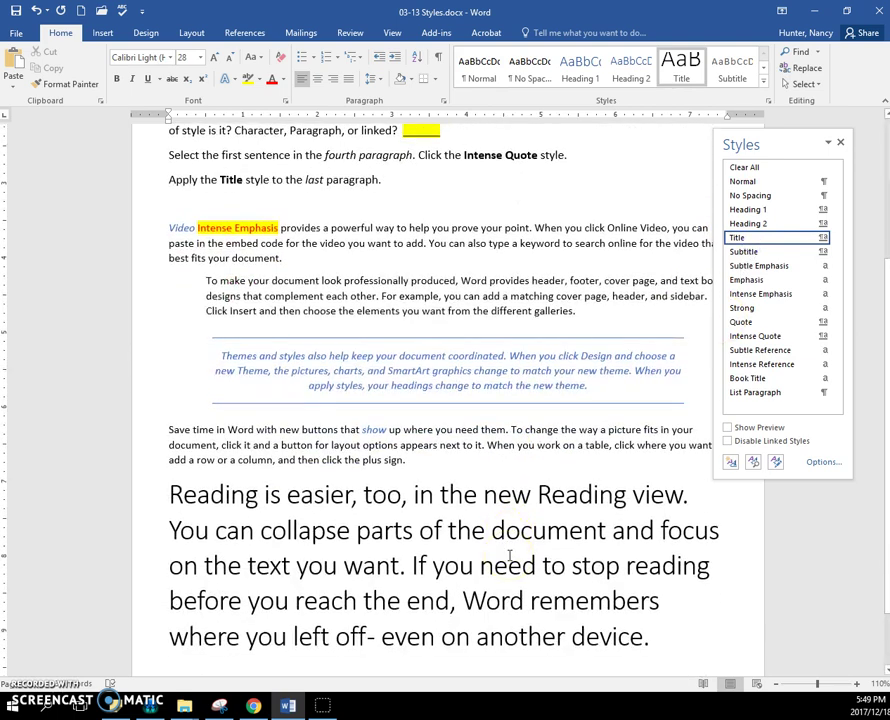
scroll(509, 556, "up", 1)
scroll(509, 556, "down", 2)
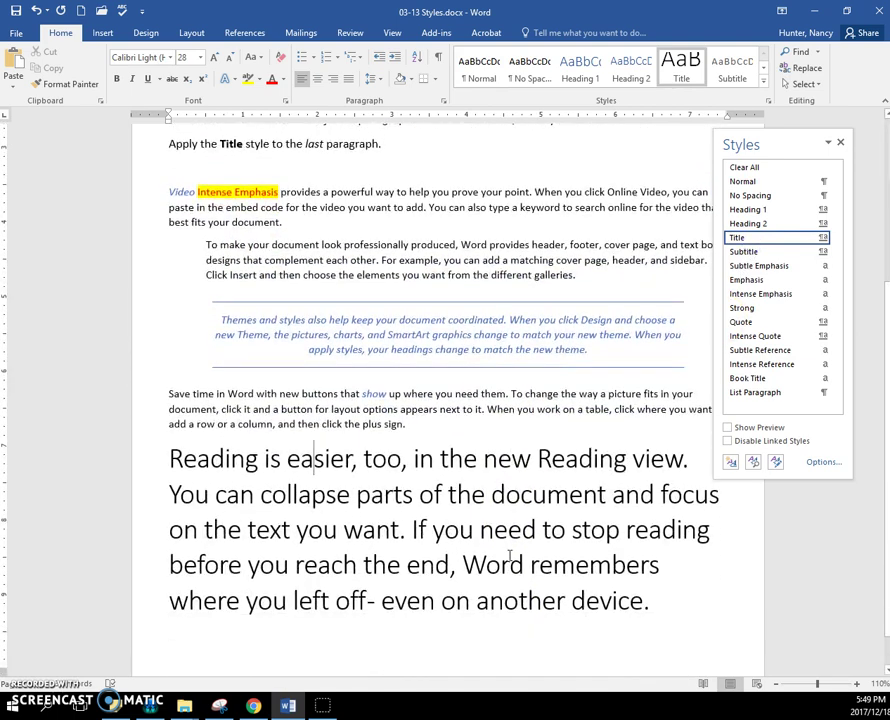
scroll(509, 556, "up", 5)
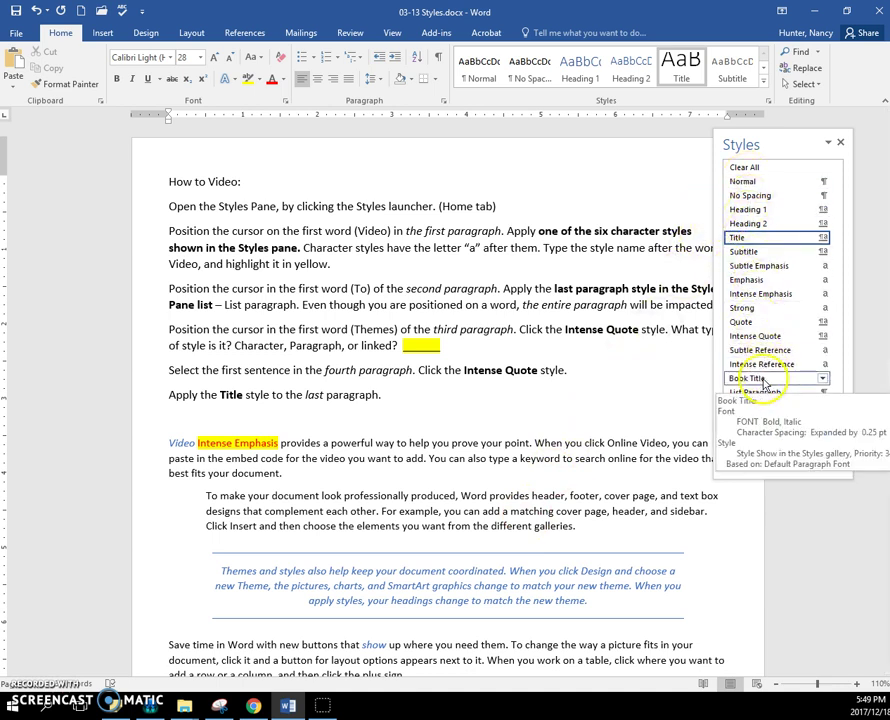
View the expanded Styles gallery with the Styles pane closed, and reopen the pane
left_click(840, 142)
left_click(763, 84)
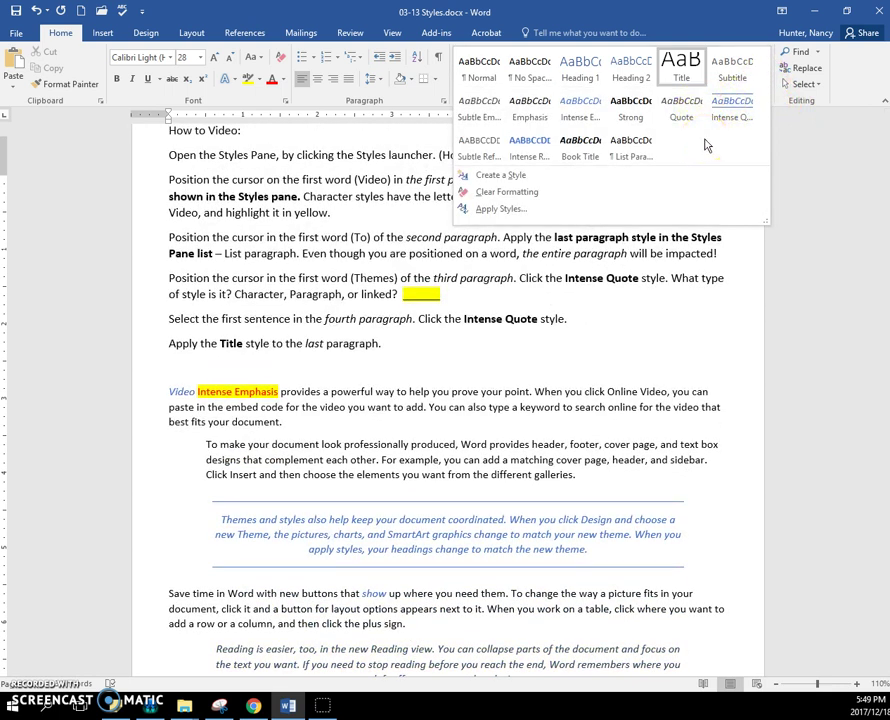
left_click(715, 250)
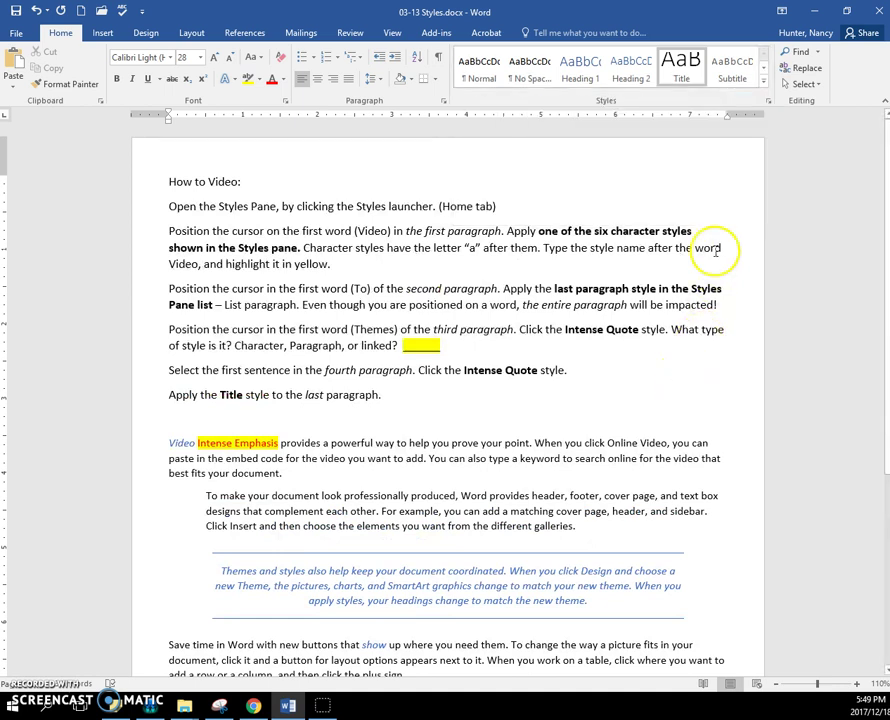
left_click(768, 102)
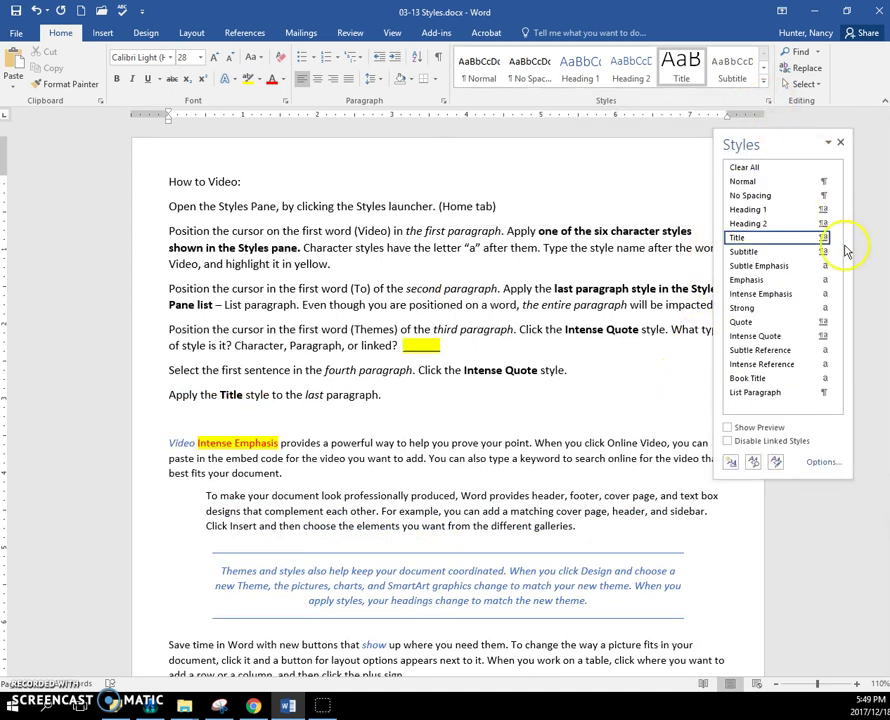